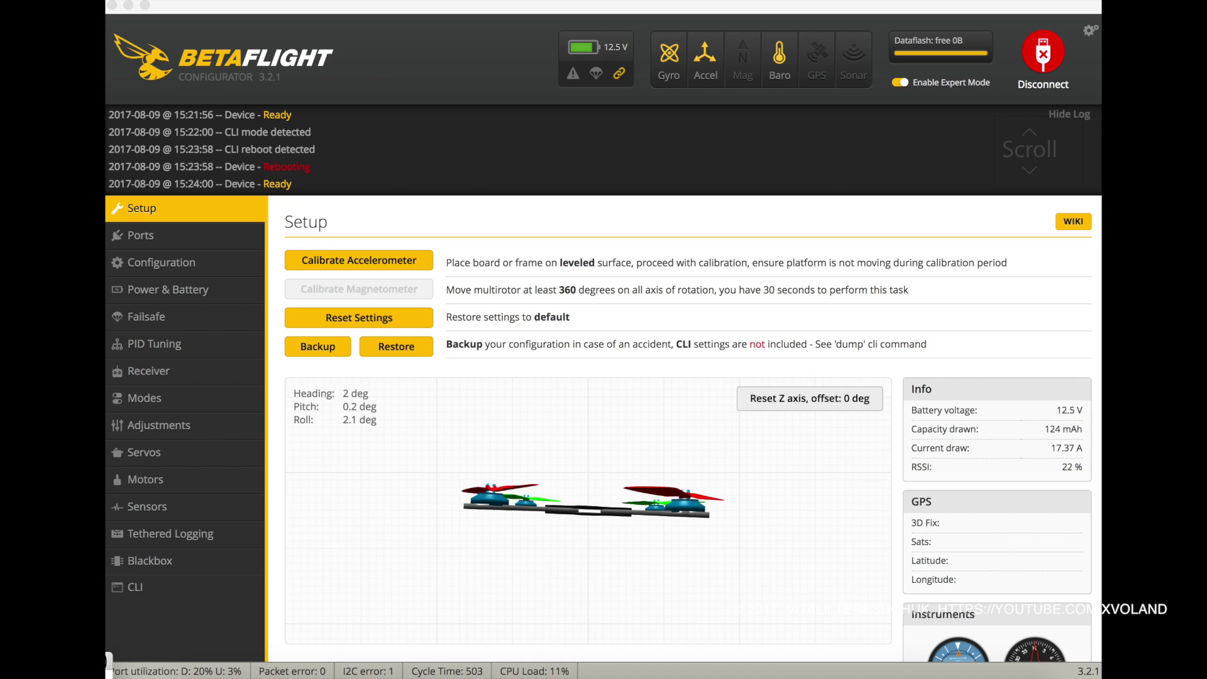
Switch Expert Mode off in the header so only the basic tabs are listed.
{"action": "left_click", "coordinate": [856, 159]}
{"action": "left_click", "coordinate": [901, 82]}
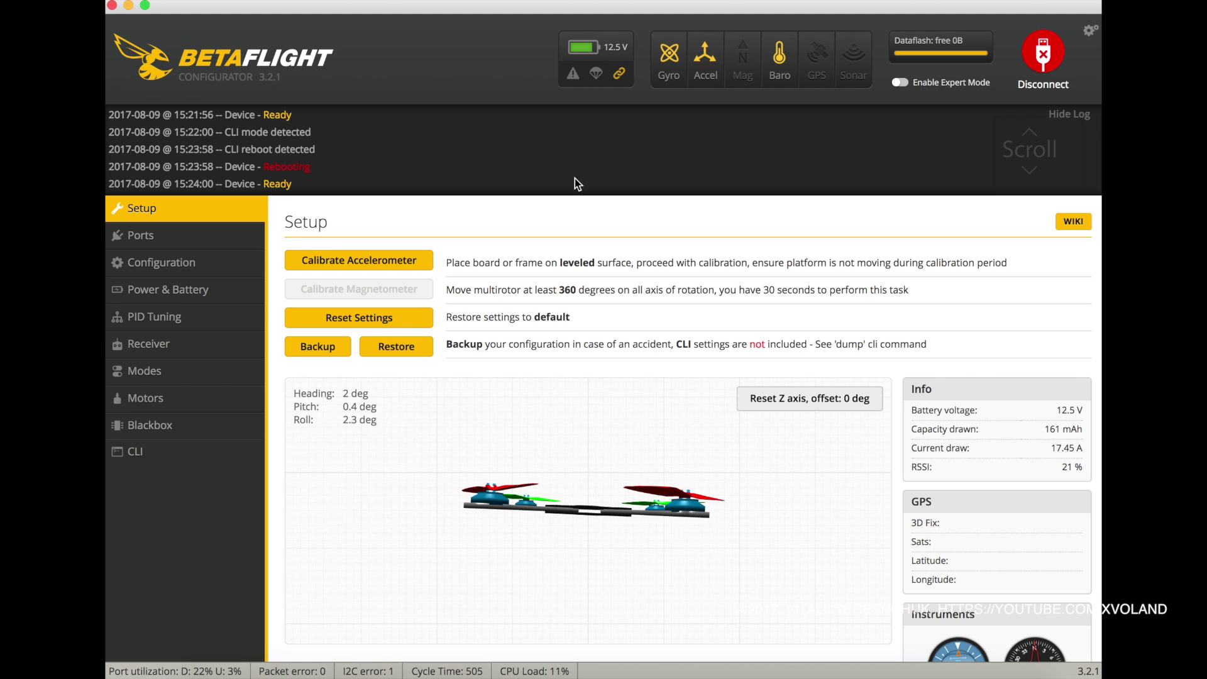
Re-enable Expert Mode and set Motor PWM speed to Separated on the Configuration page.
{"action": "left_click", "coordinate": [901, 83]}
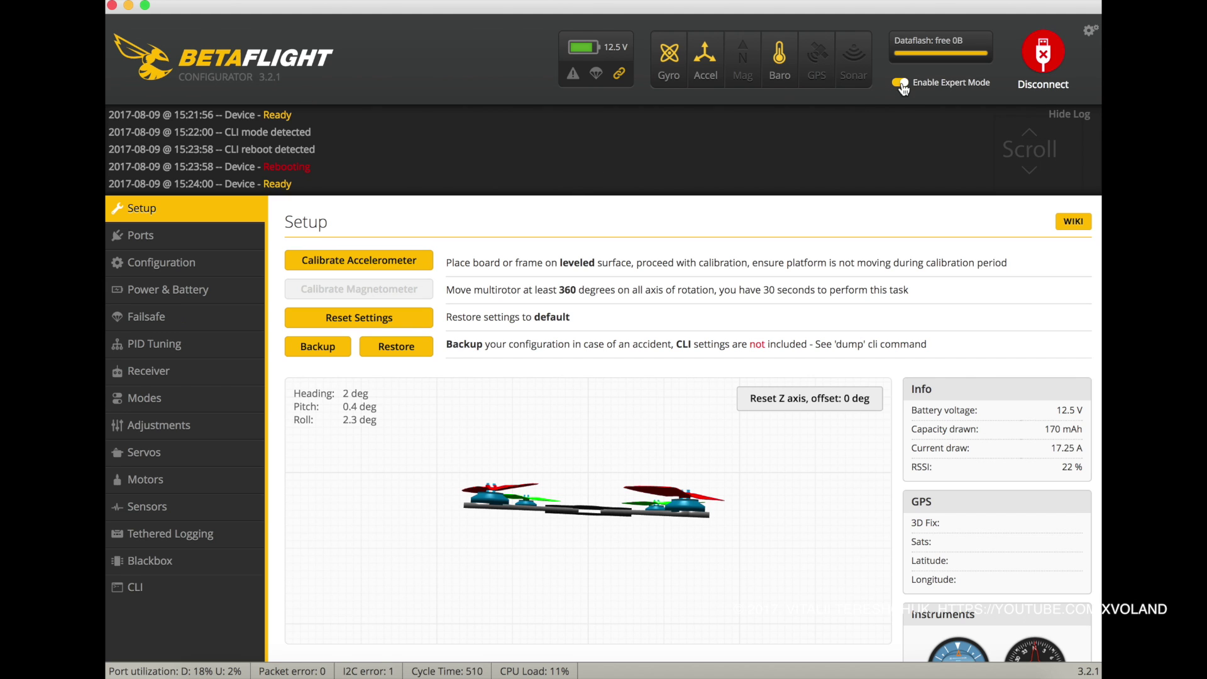
{"action": "left_click", "coordinate": [170, 262]}
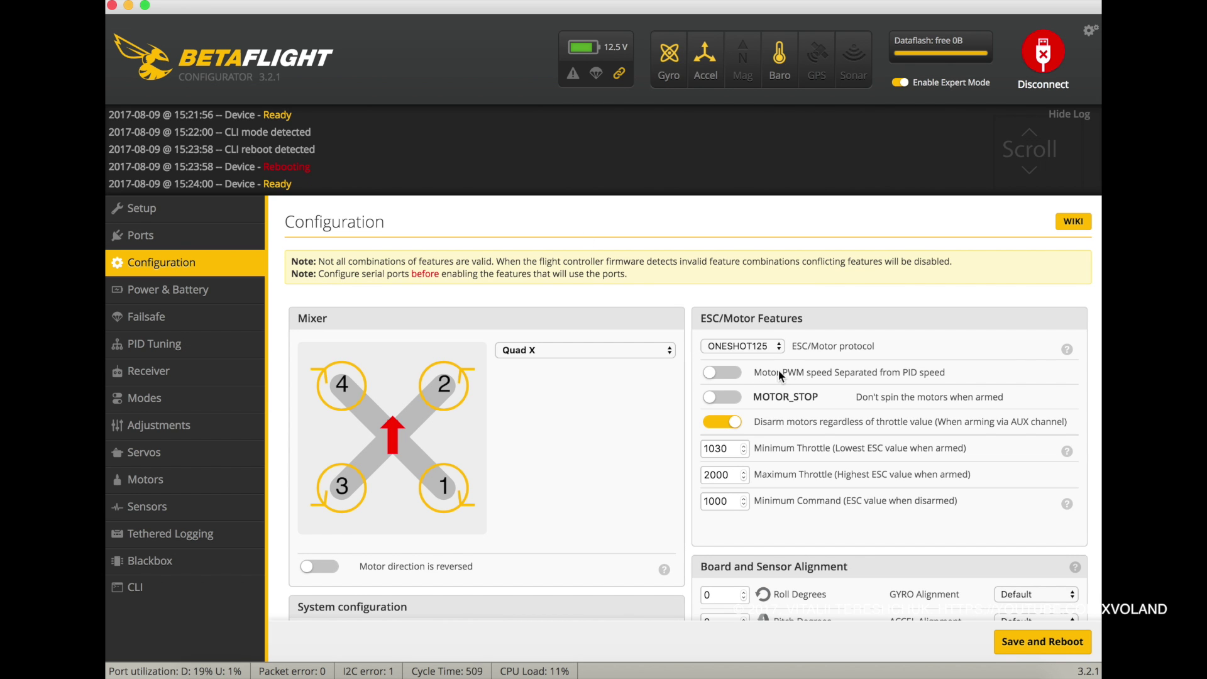
{"action": "left_click", "coordinate": [734, 374]}
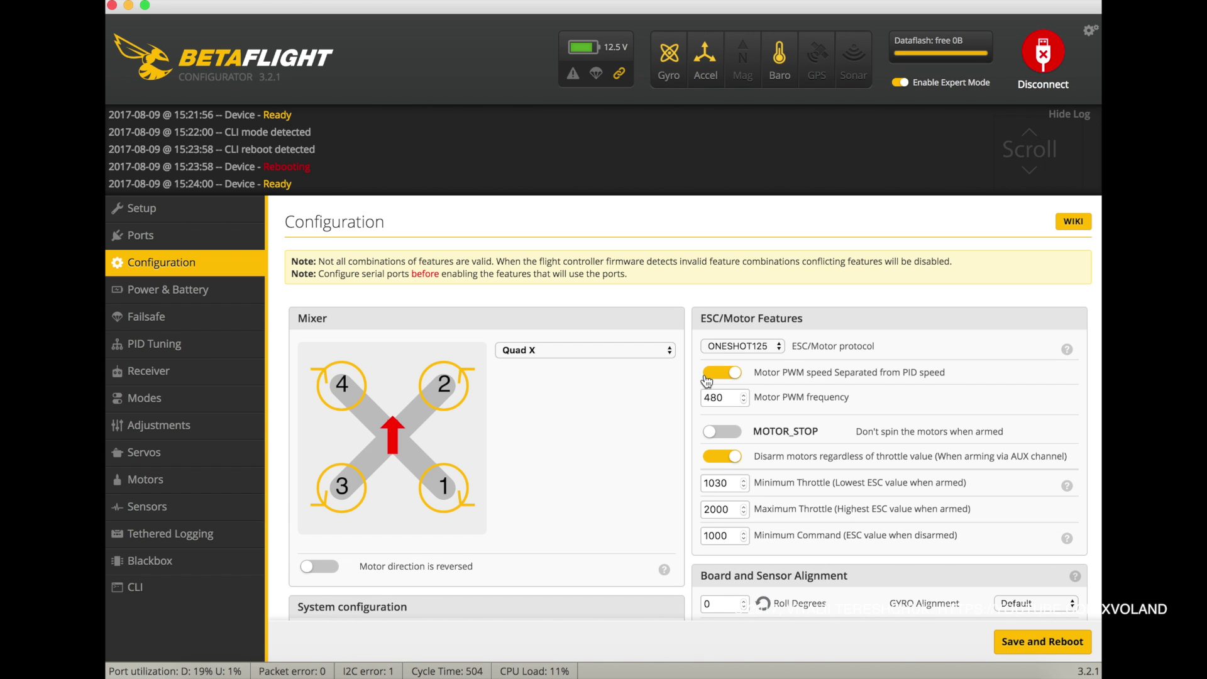
Enable CHANNEL_FORWARDING, save and reboot, then view the live Receiver channels.
{"action": "scroll", "coordinate": [681, 425], "scroll_direction": "down", "scroll_amount": 1}
{"action": "scroll", "coordinate": [681, 427], "scroll_direction": "down", "scroll_amount": 10}
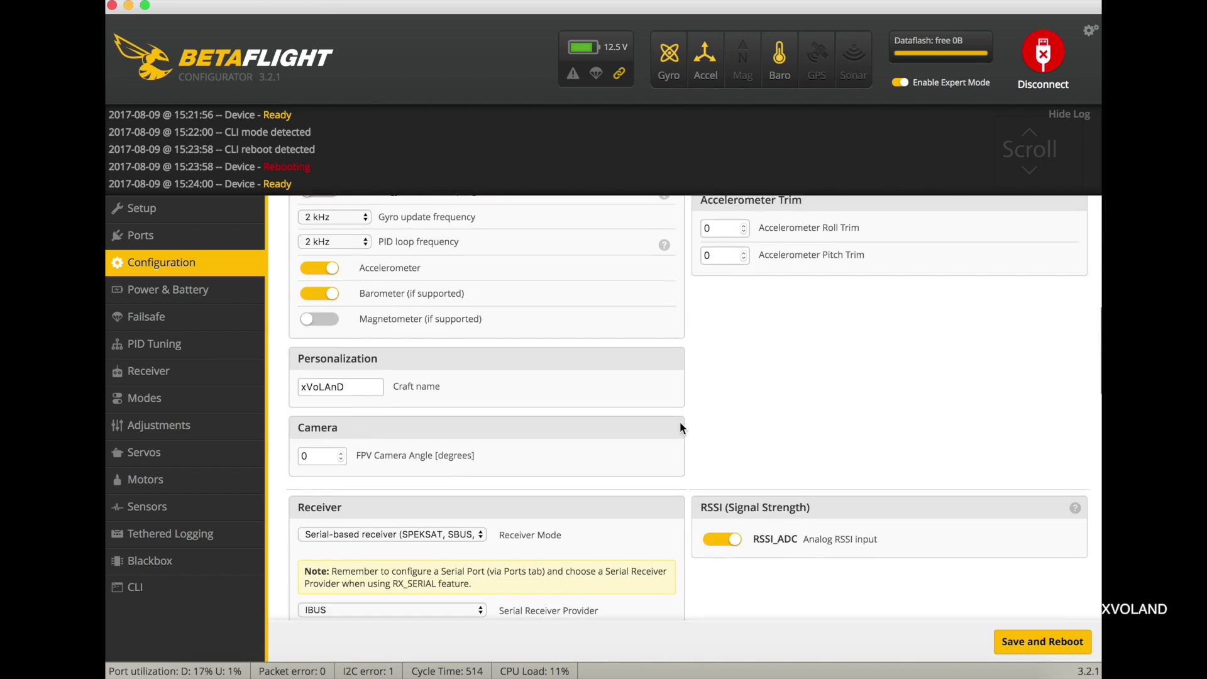
{"action": "scroll", "coordinate": [680, 428], "scroll_direction": "down", "scroll_amount": 3}
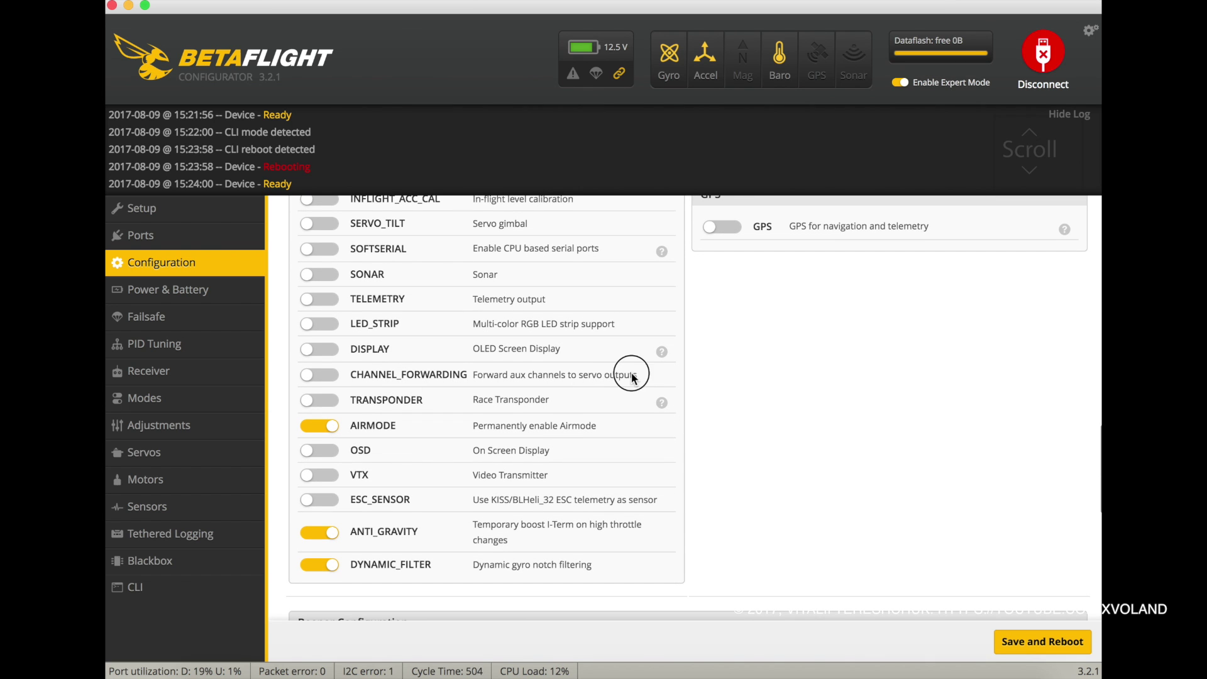
{"action": "left_click", "coordinate": [323, 377]}
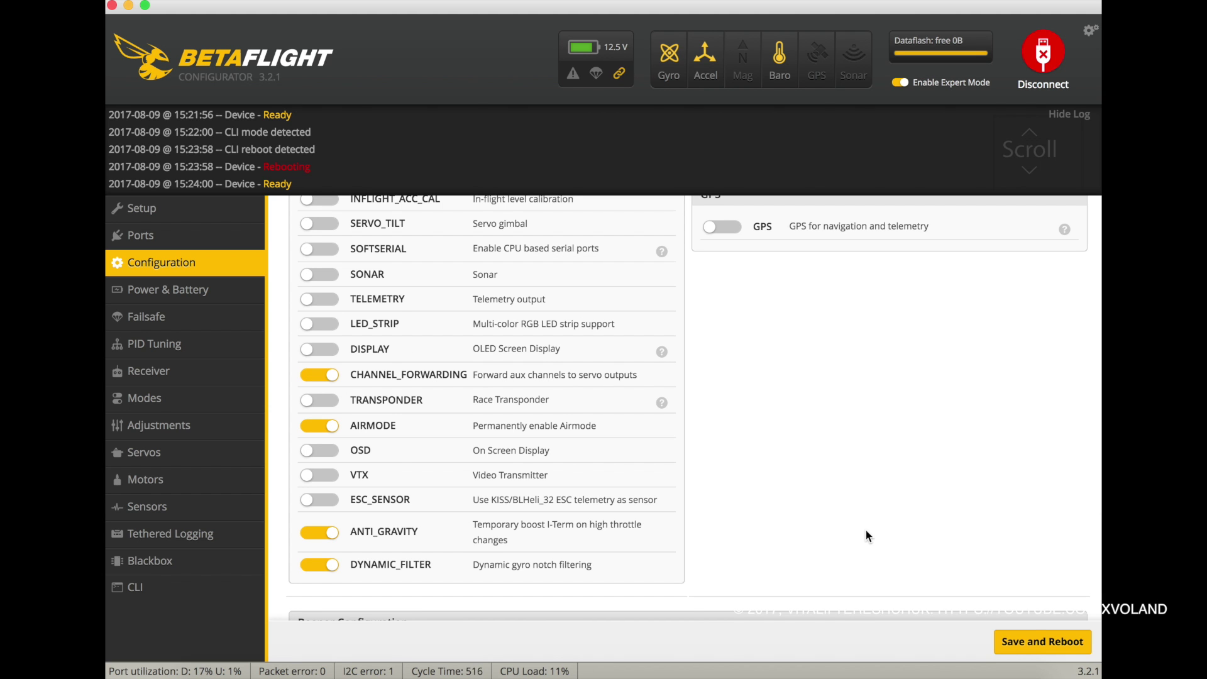
{"action": "left_click", "coordinate": [1032, 643]}
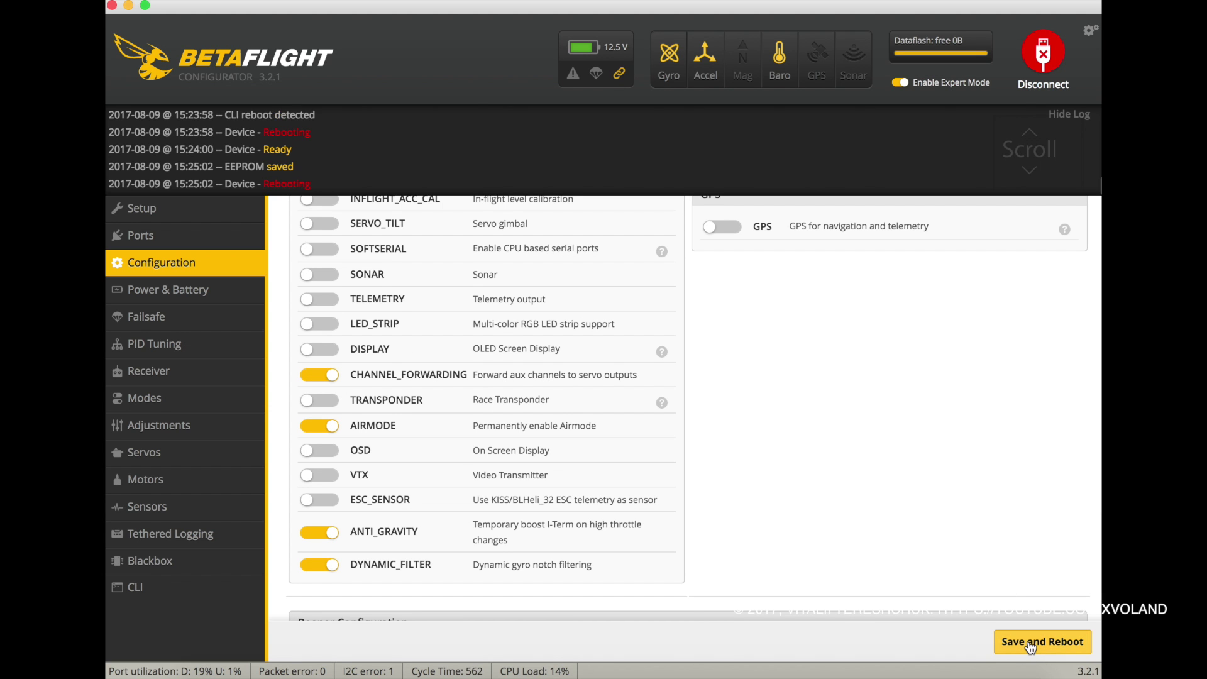
{"action": "left_click", "coordinate": [202, 364]}
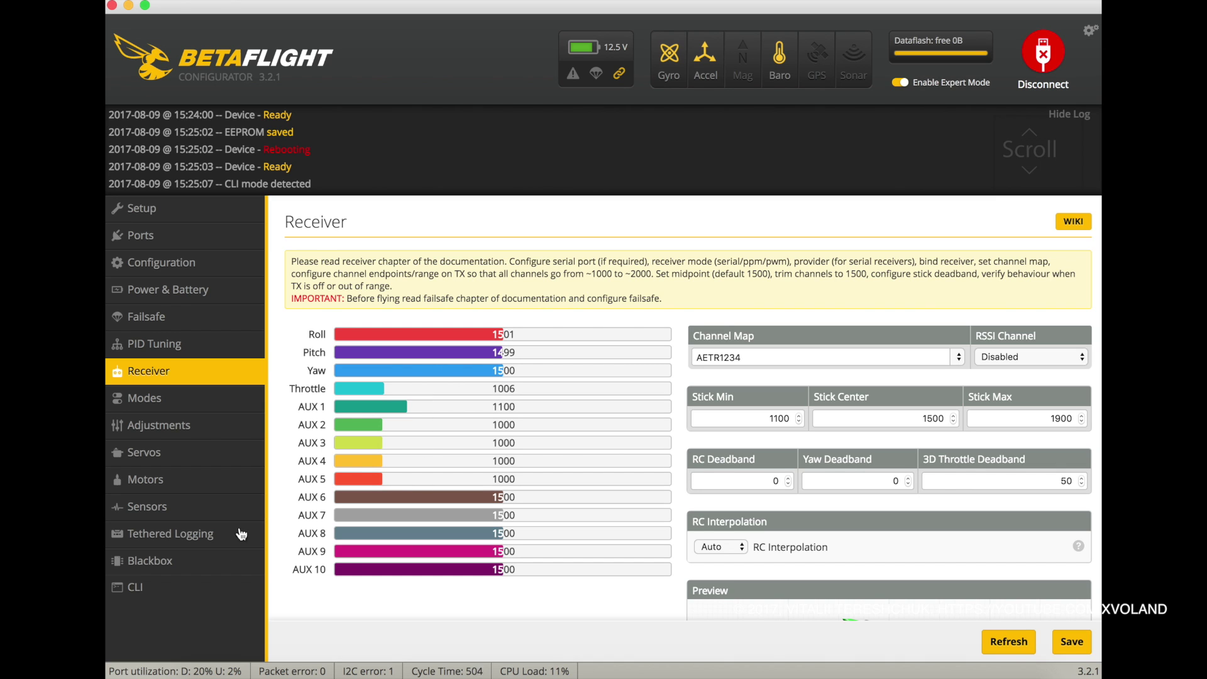
Check the receiver's AUX channel bars, then bring up the CLI console.
{"action": "left_click", "coordinate": [217, 590]}
Run 'resource' in the CLI and highlight the MOTOR 5 B08 and MOTOR 6 B09 lines.
{"action": "left_click", "coordinate": [353, 589]}
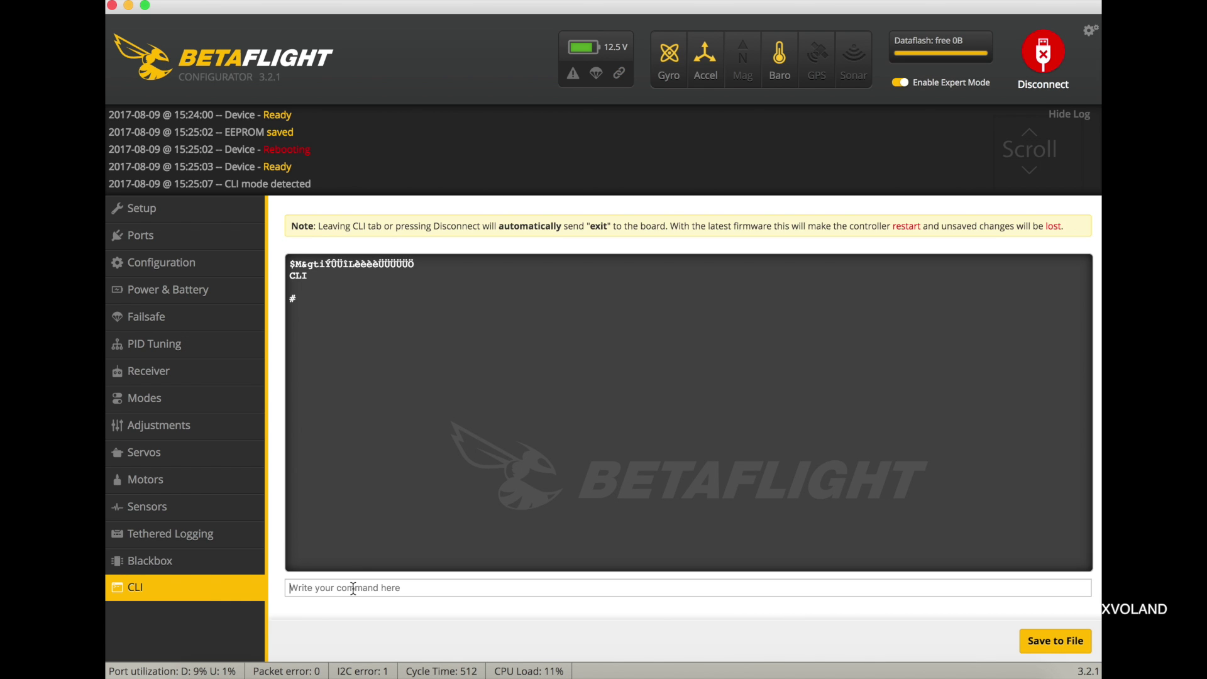
{"action": "type", "text": "resource"}
{"action": "key", "text": "Return"}
{"action": "scroll", "coordinate": [392, 421], "scroll_direction": "up", "scroll_amount": 5}
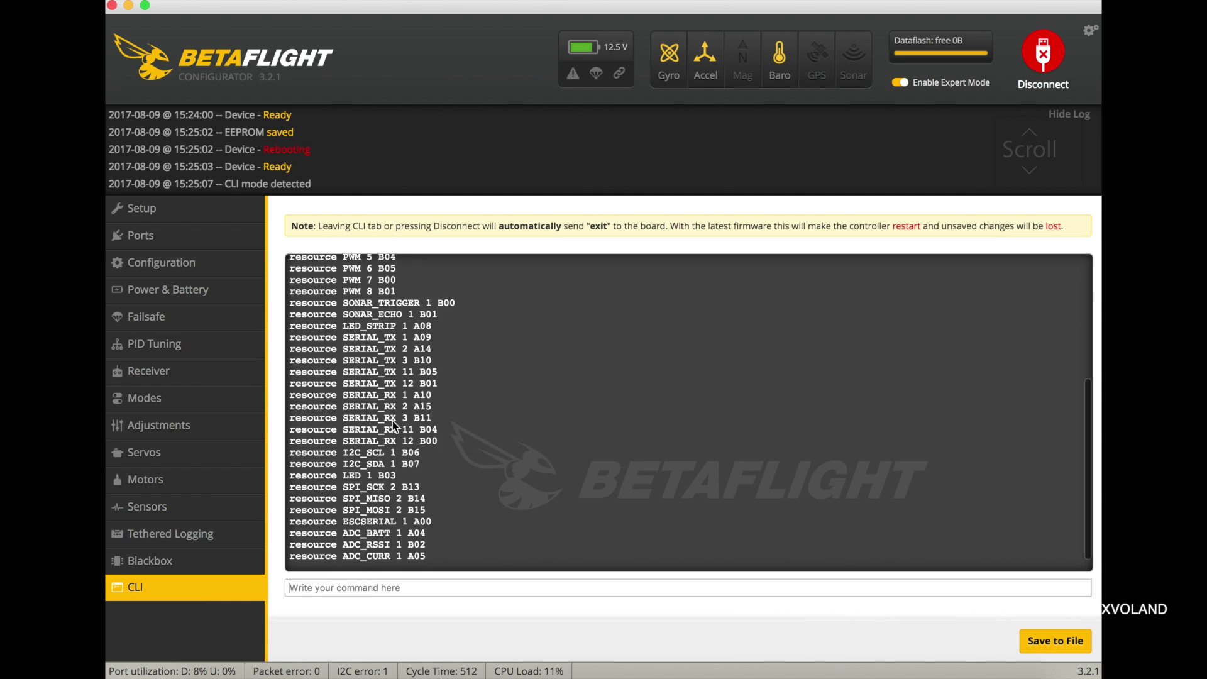
{"action": "scroll", "coordinate": [393, 421], "scroll_direction": "up", "scroll_amount": 2}
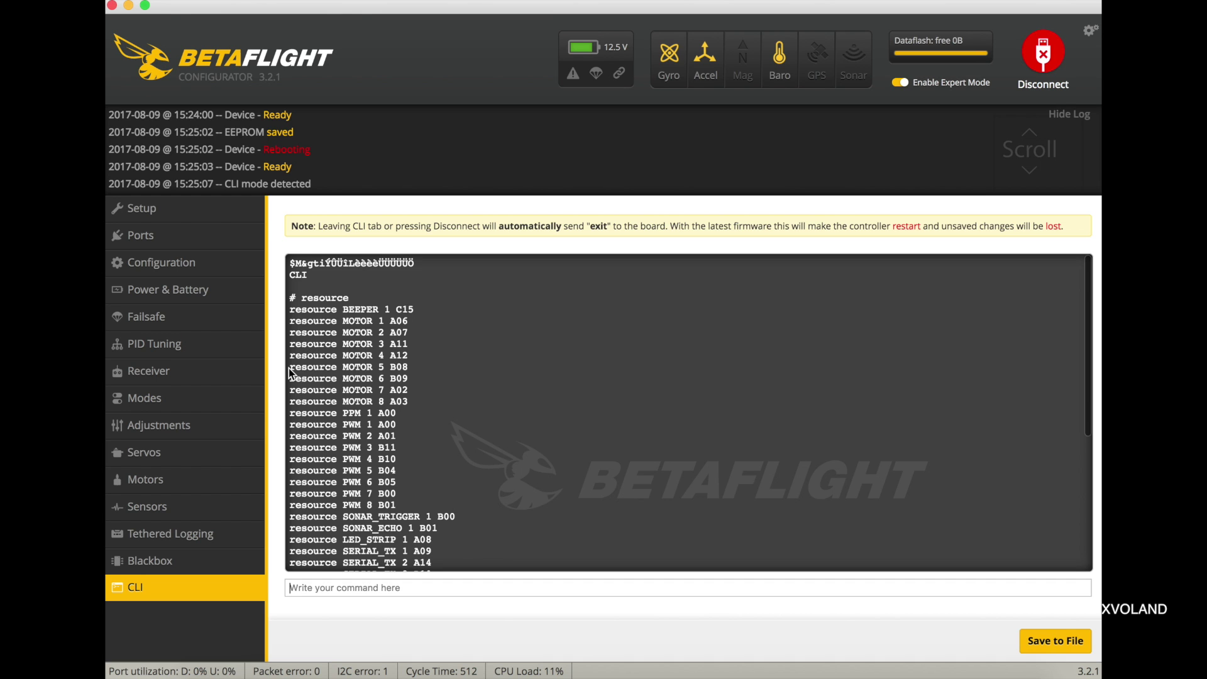
{"action": "left_click_drag", "start_coordinate": [289, 368], "coordinate": [414, 382]}
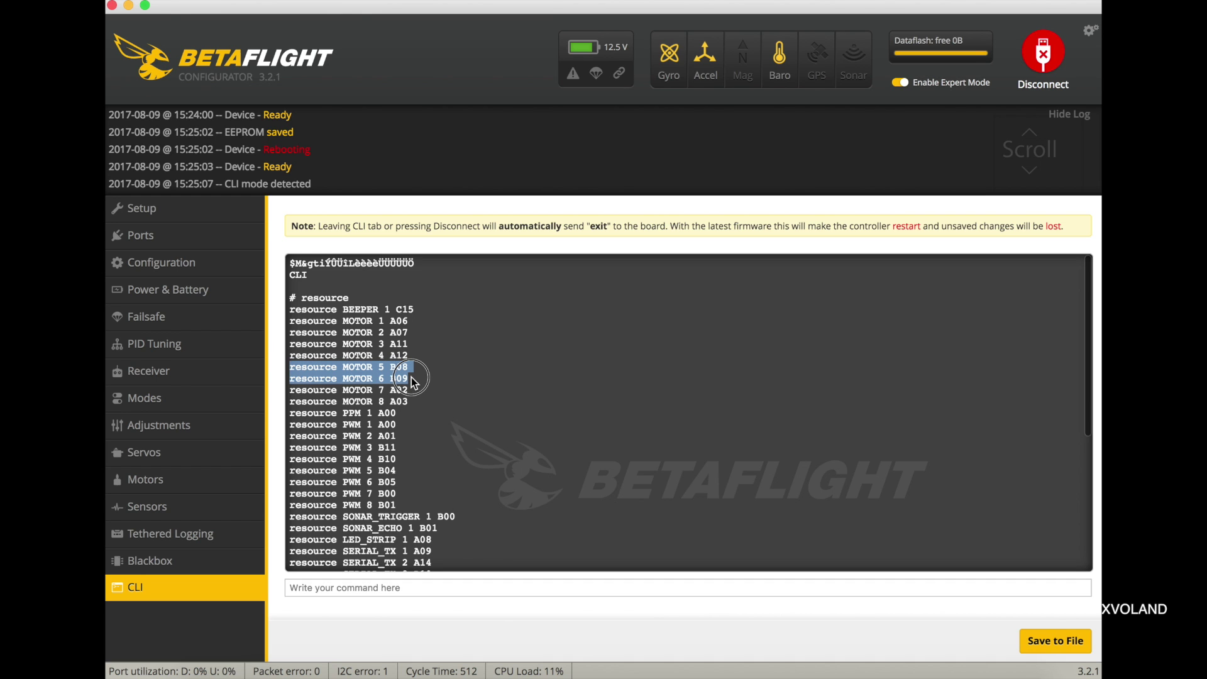
{"action": "left_click", "coordinate": [414, 381]}
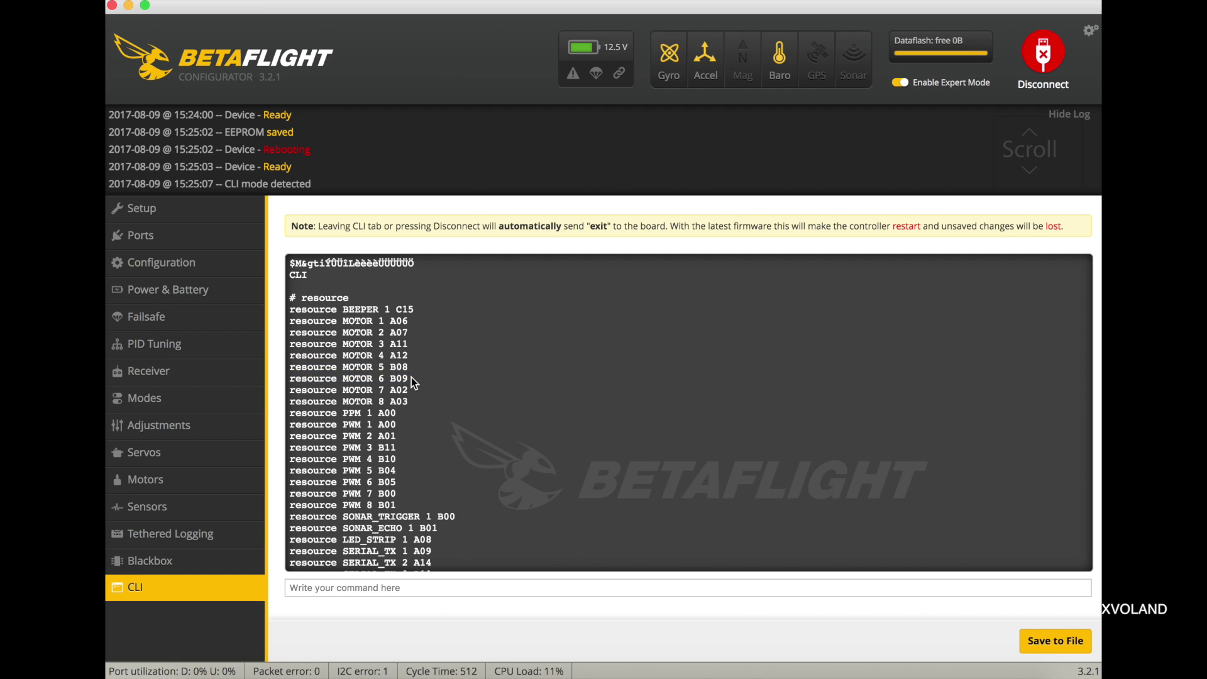
{"action": "scroll", "coordinate": [414, 382], "scroll_direction": "down", "scroll_amount": 10}
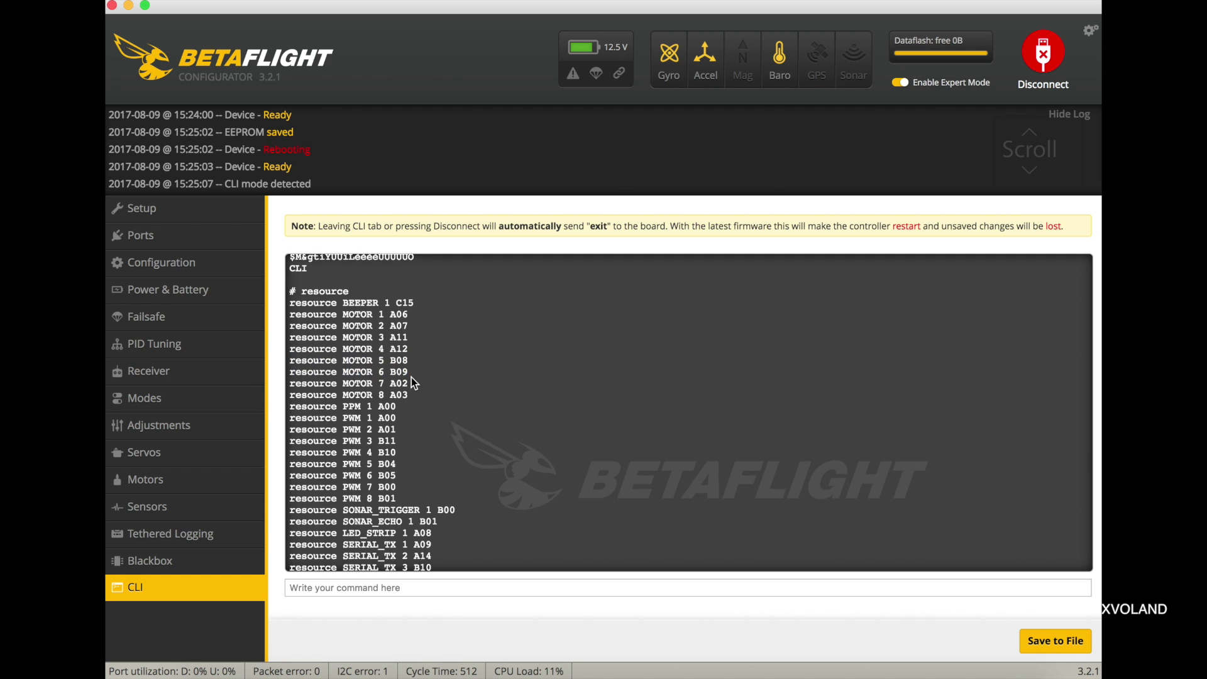
Free motor 5's pin with 'resource MOTOR 5 NONE'.
{"action": "left_click", "coordinate": [370, 587]}
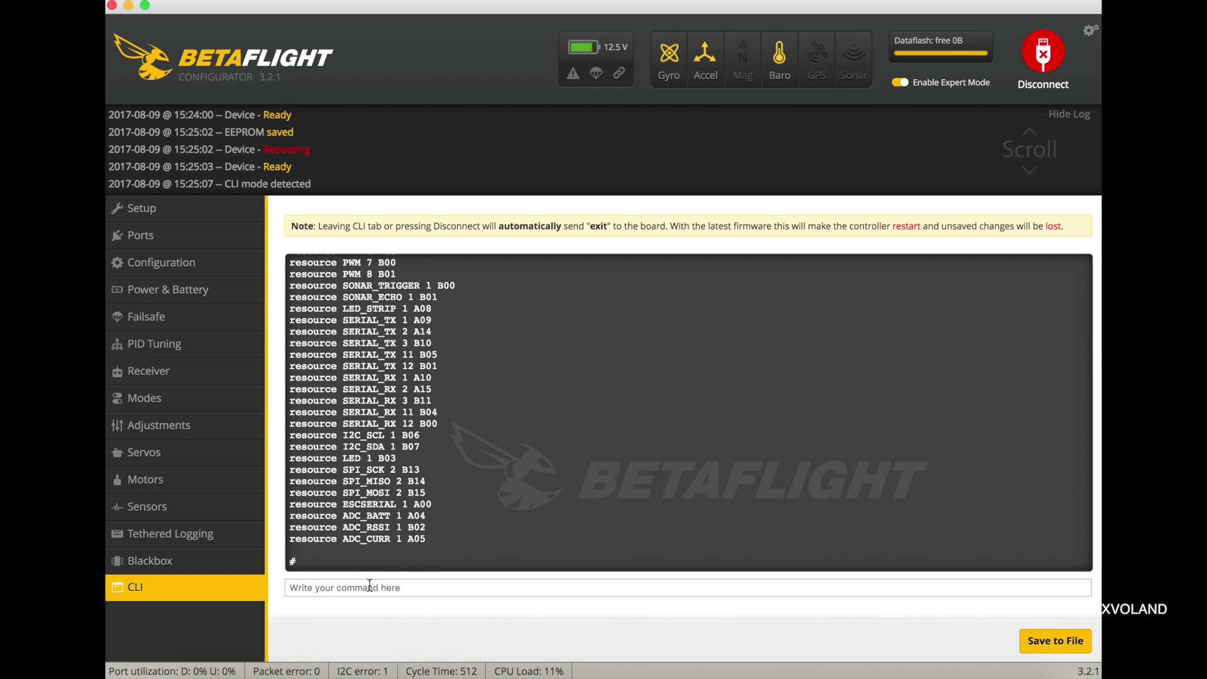
{"action": "type", "text": "resource MOTOR 5"}
{"action": "key", "text": "BackSpace"}
{"action": "key", "text": "BackSpace"}
{"action": "type", "text": "5 NON"}
{"action": "type", "text": "E"}
{"action": "key", "text": "Return"}
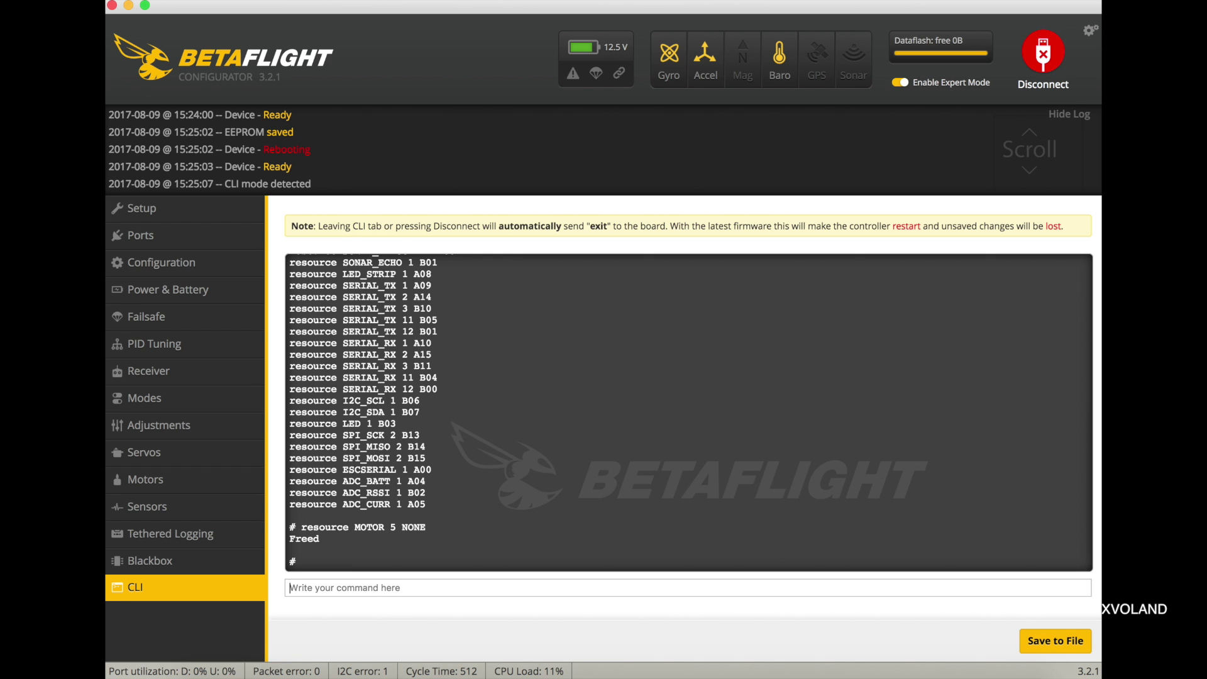
Free motor 6's pin with 'resource MOTOR 6 NONE' and list resources again.
{"action": "key", "text": "Up"}
{"action": "key", "text": "Left"}
{"action": "key", "text": "Left"}
{"action": "key", "text": "BackSpace"}
{"action": "type", "text": "6"}
{"action": "key", "text": "Return"}
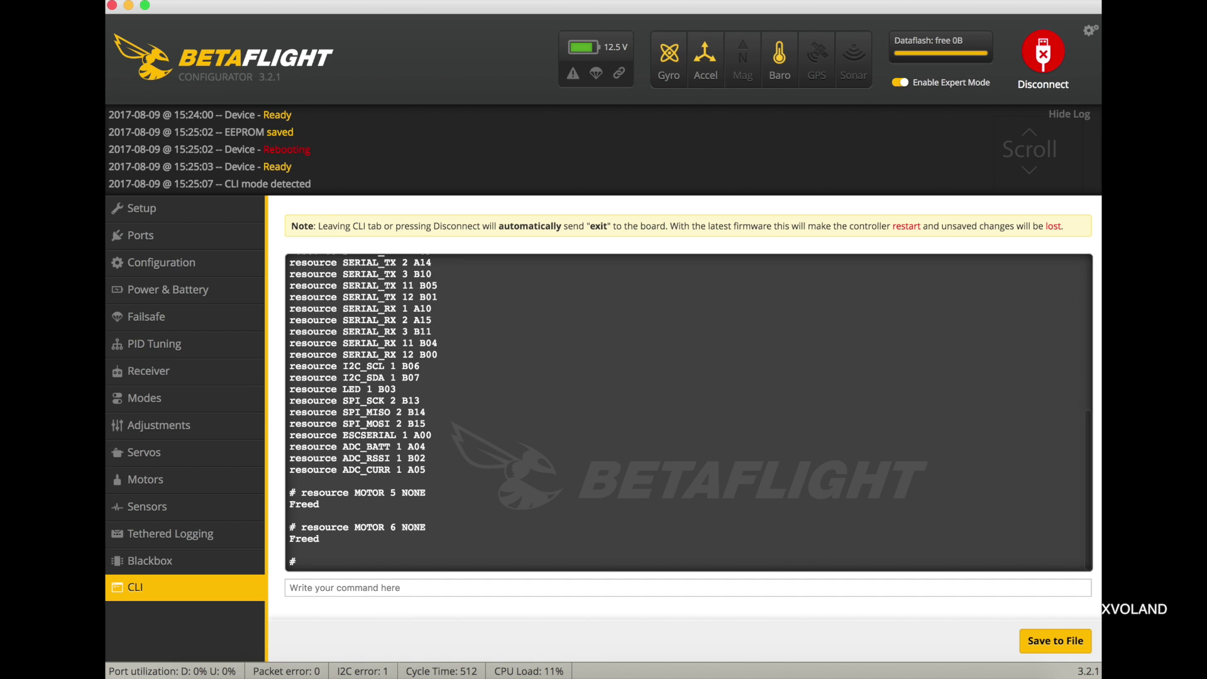
{"action": "type", "text": "resource"}
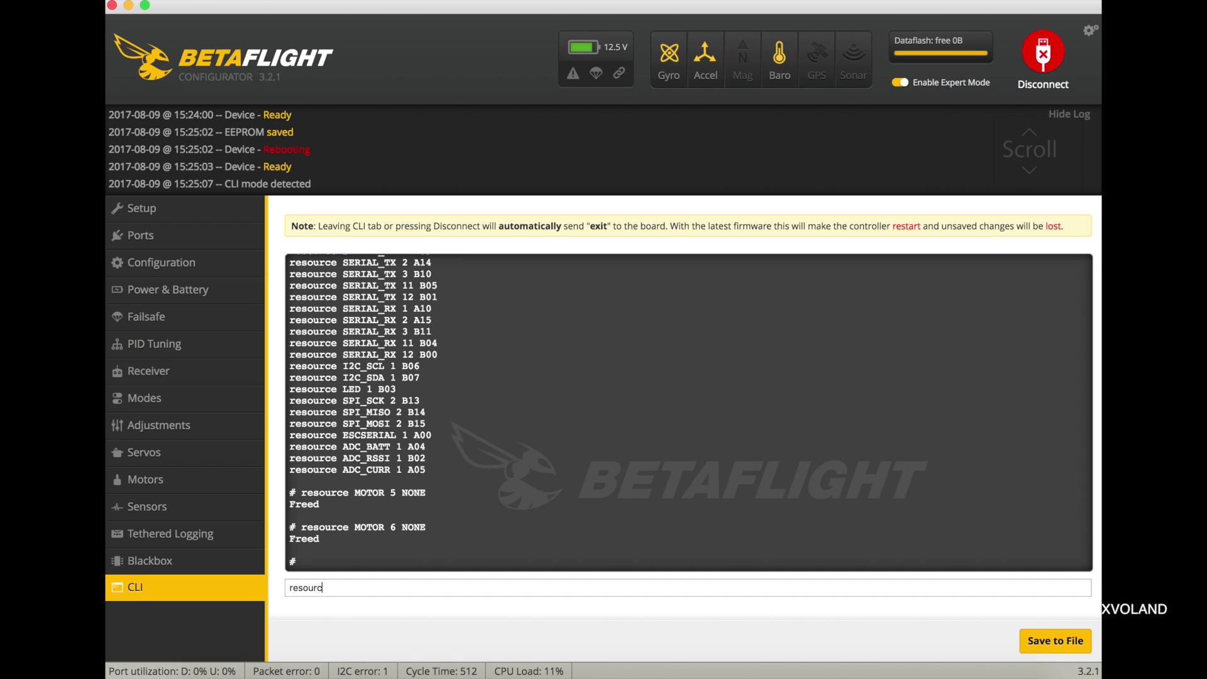
{"action": "key", "text": "Return"}
Confirm the resource listing no longer shows MOTOR 5 and MOTOR 6.
{"action": "scroll", "coordinate": [377, 409], "scroll_direction": "up", "scroll_amount": 10}
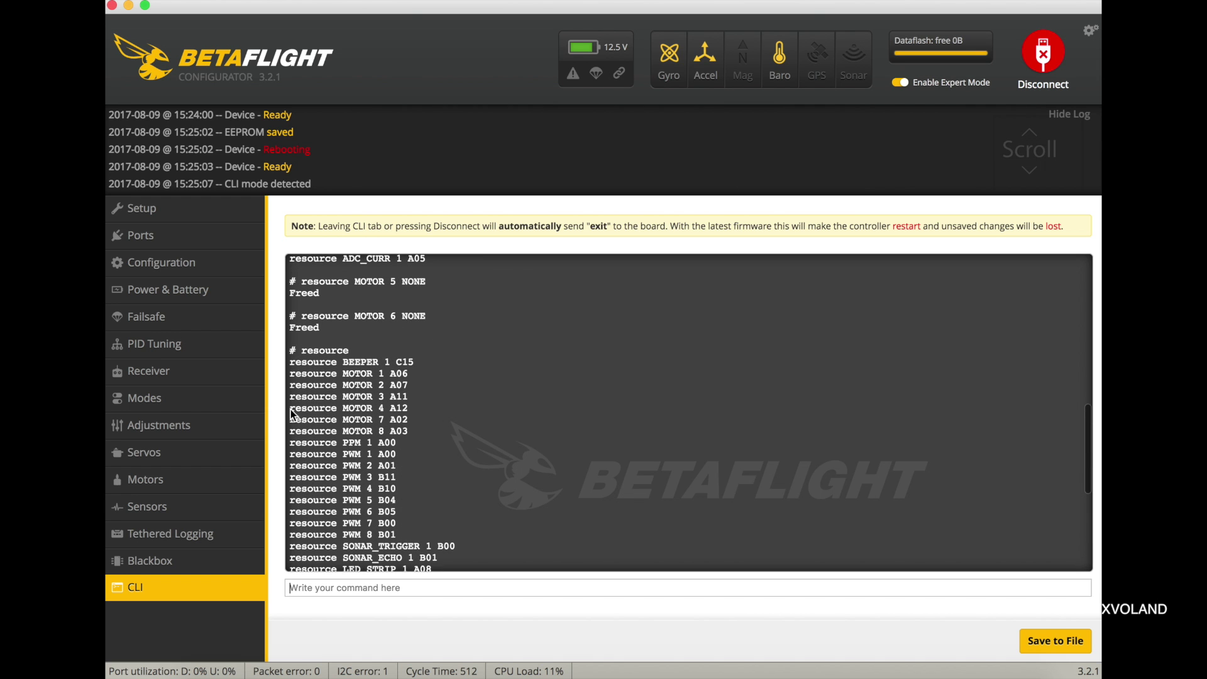
{"action": "left_click_drag", "start_coordinate": [290, 397], "coordinate": [418, 420]}
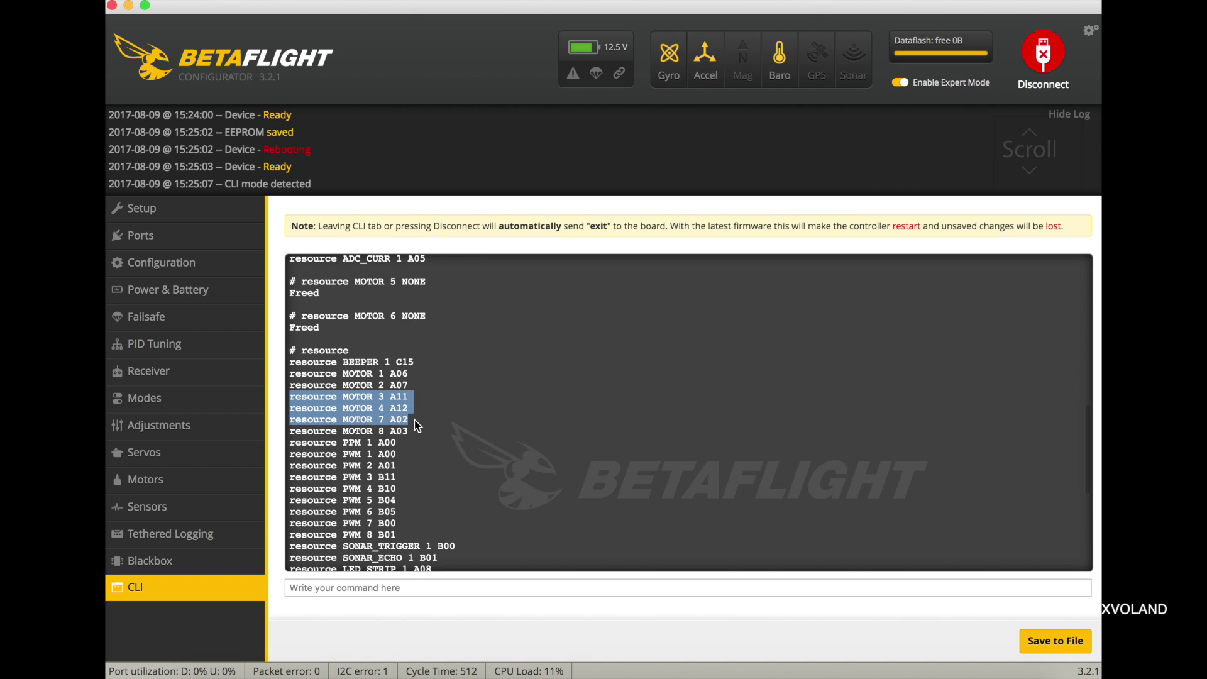
{"action": "left_click", "coordinate": [419, 425]}
{"action": "scroll", "coordinate": [418, 426], "scroll_direction": "down", "scroll_amount": 10}
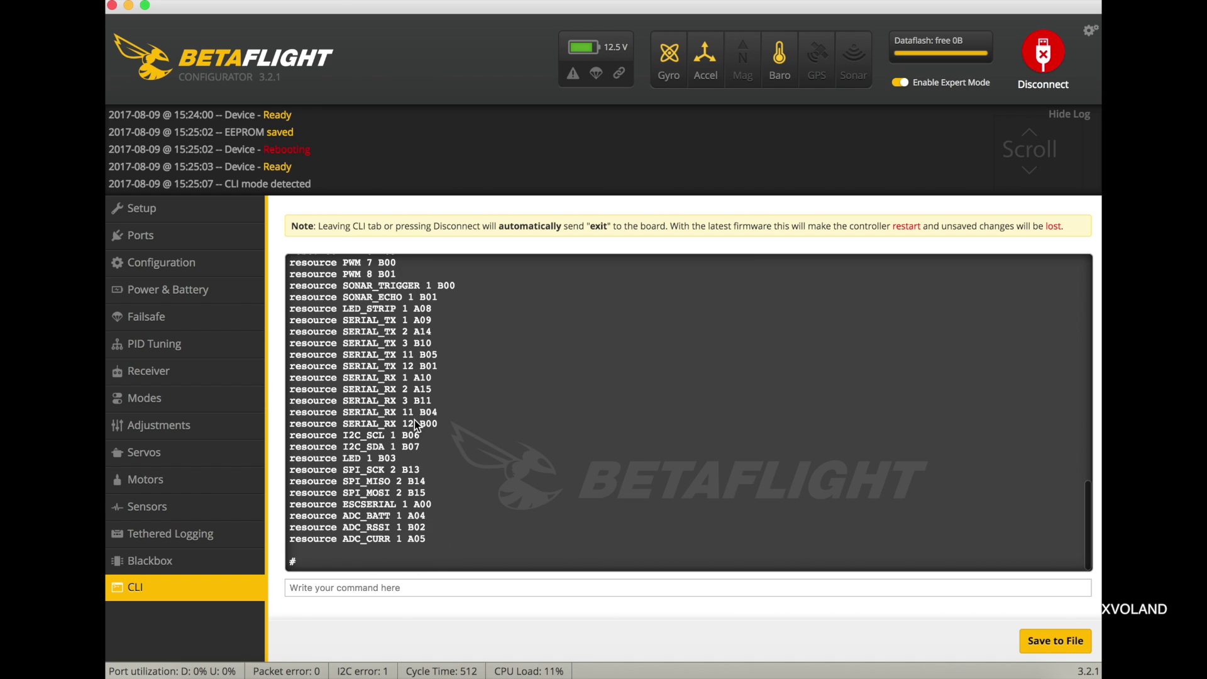
Run 'resource SERVO 1 B08' and 'resource SERVO 2 B09' in the CLI.
{"action": "right_click", "coordinate": [352, 586]}
{"action": "left_click", "coordinate": [353, 585]}
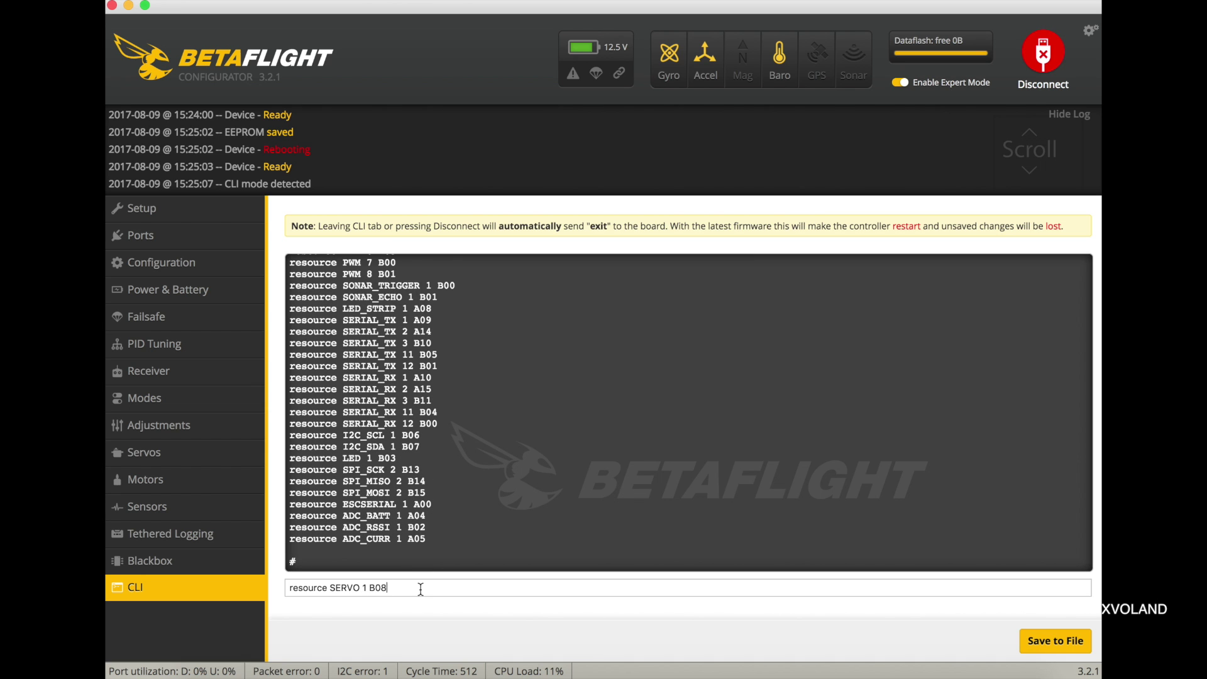
{"action": "key", "text": "Return"}
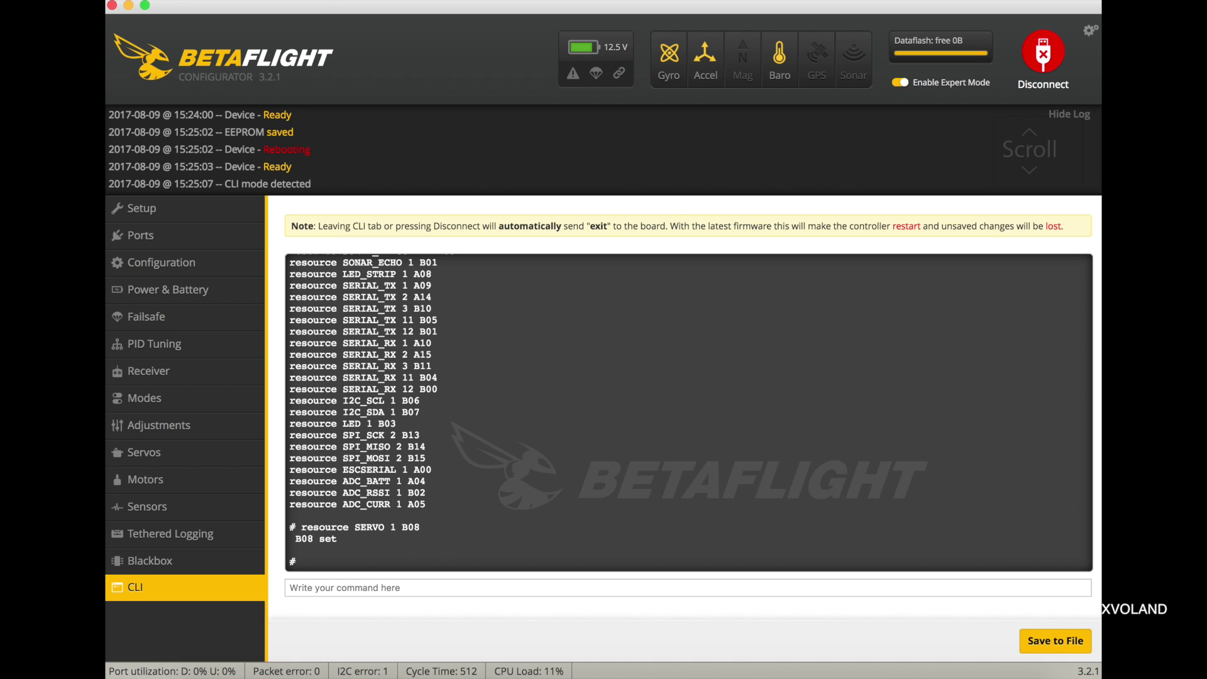
{"action": "key", "text": "Up"}
{"action": "key", "text": "BackSpace"}
{"action": "type", "text": "2 B09"}
{"action": "key", "text": "Return"}
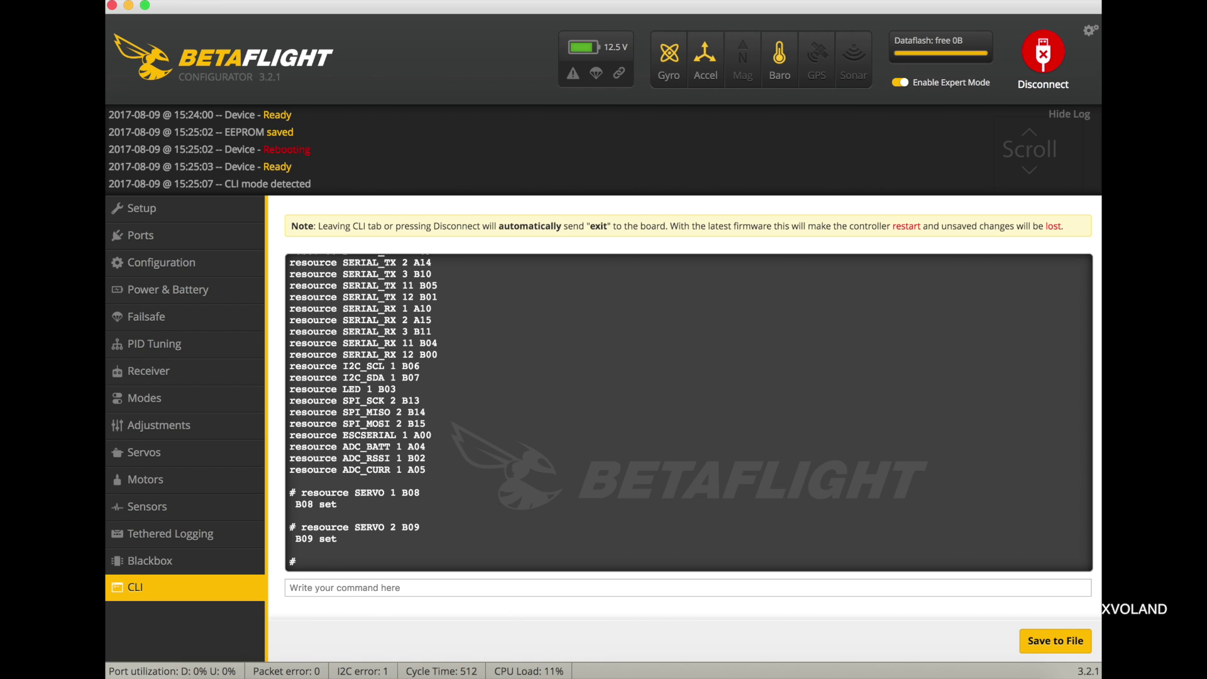
Rerun the resource listing and highlight the new SERVO 1 and SERVO 2 lines.
{"action": "type", "text": "resou"}
{"action": "type", "text": "e"}
{"action": "key", "text": "Return"}
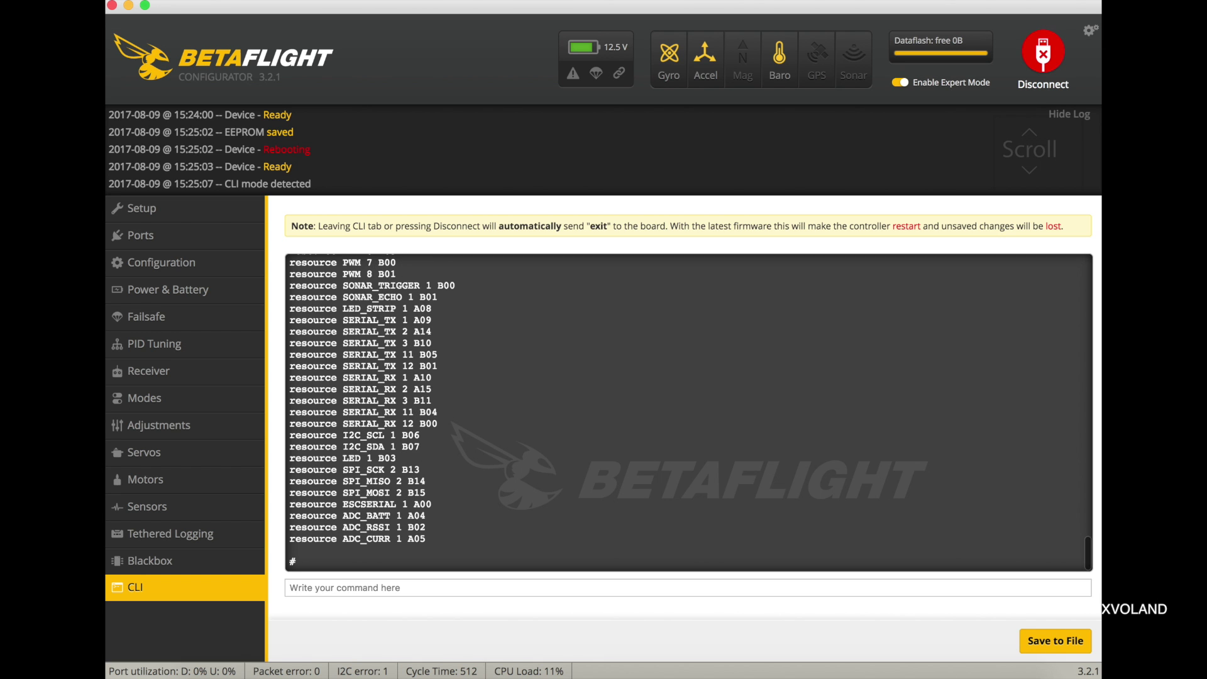
{"action": "scroll", "coordinate": [361, 364], "scroll_direction": "up", "scroll_amount": 3}
{"action": "scroll", "coordinate": [361, 364], "scroll_direction": "up", "scroll_amount": 3}
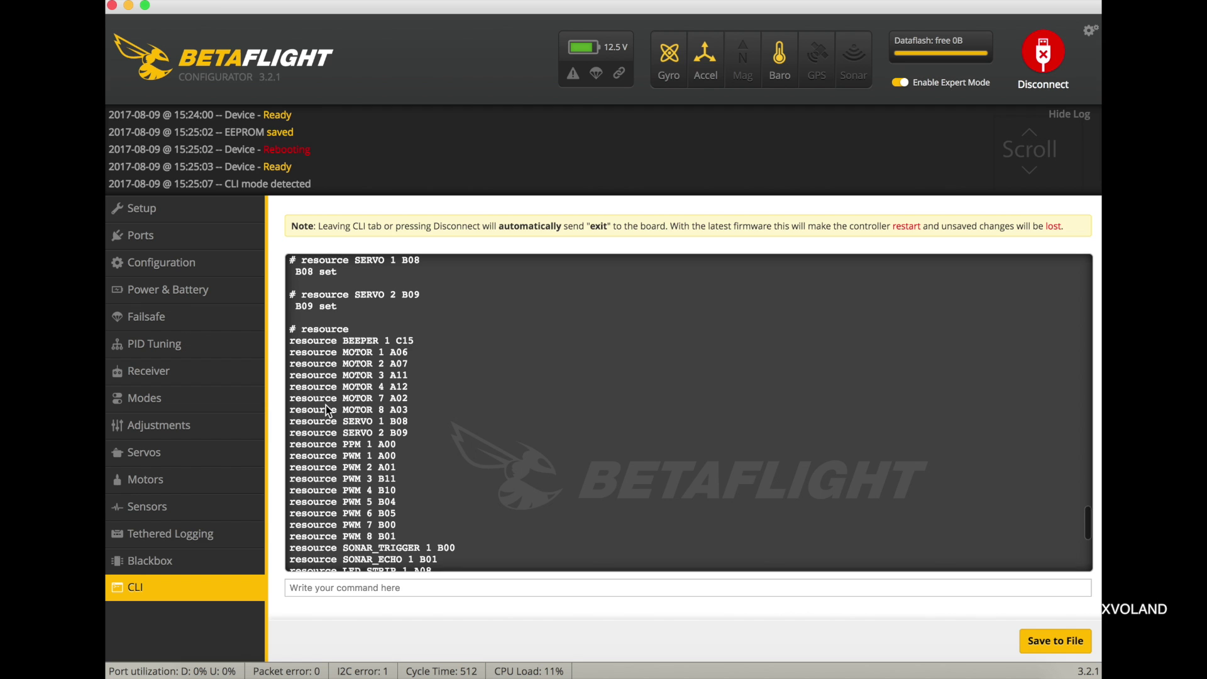
{"action": "mouse_move", "coordinate": [291, 421]}
{"action": "left_mouse_down"}
{"action": "mouse_move", "coordinate": [416, 427]}
{"action": "mouse_move", "coordinate": [419, 439]}
{"action": "left_mouse_up"}
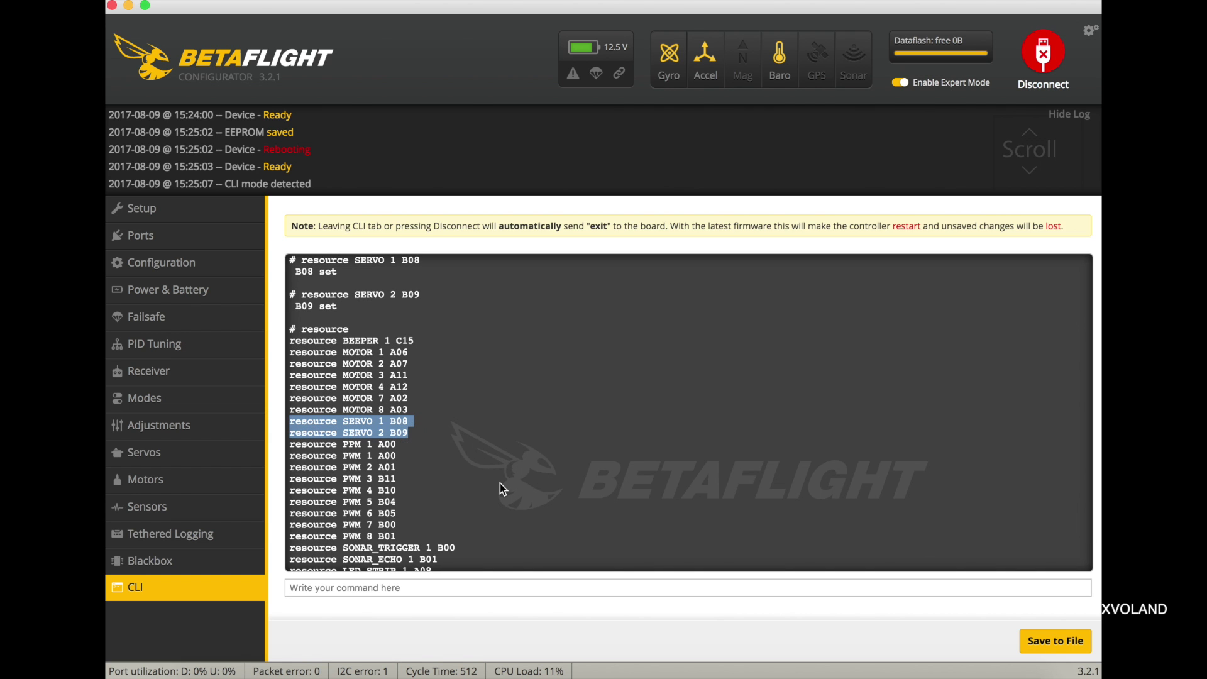
{"action": "scroll", "coordinate": [500, 488], "scroll_direction": "down", "scroll_amount": 7}
Set channel_forwarding_start to 7 in the CLI.
{"action": "left_click", "coordinate": [448, 590]}
{"action": "type", "text": "s"}
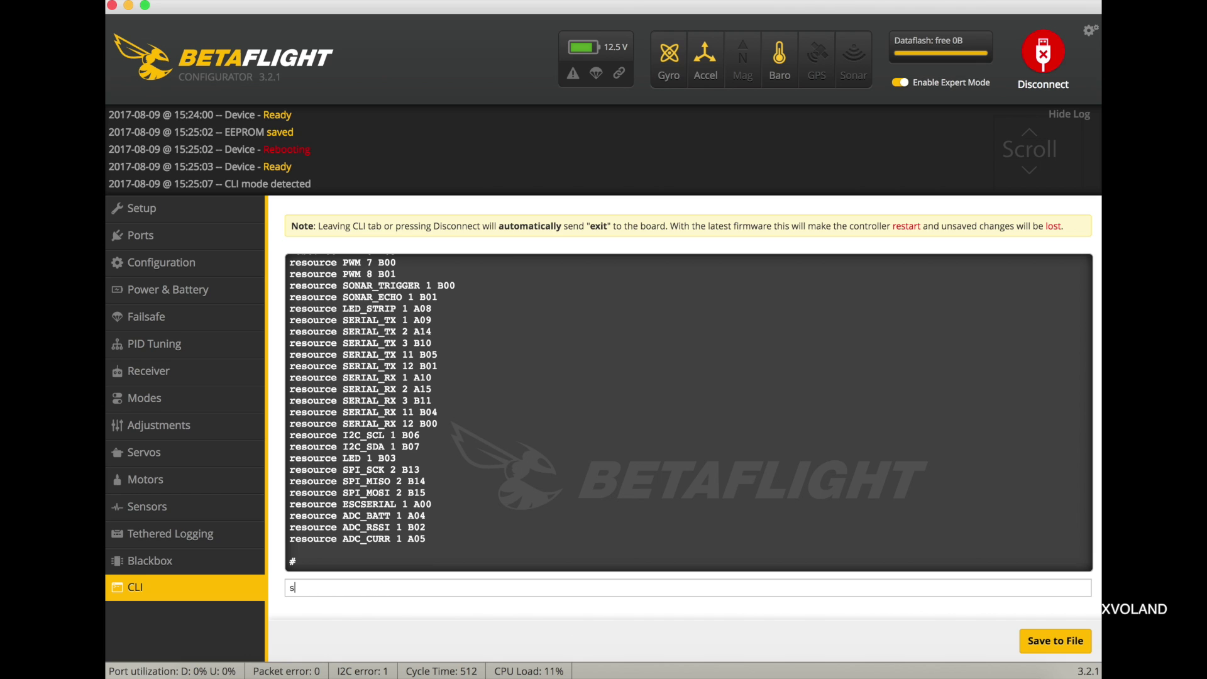
{"action": "type", "text": "et channel_forwarding_start = 7"}
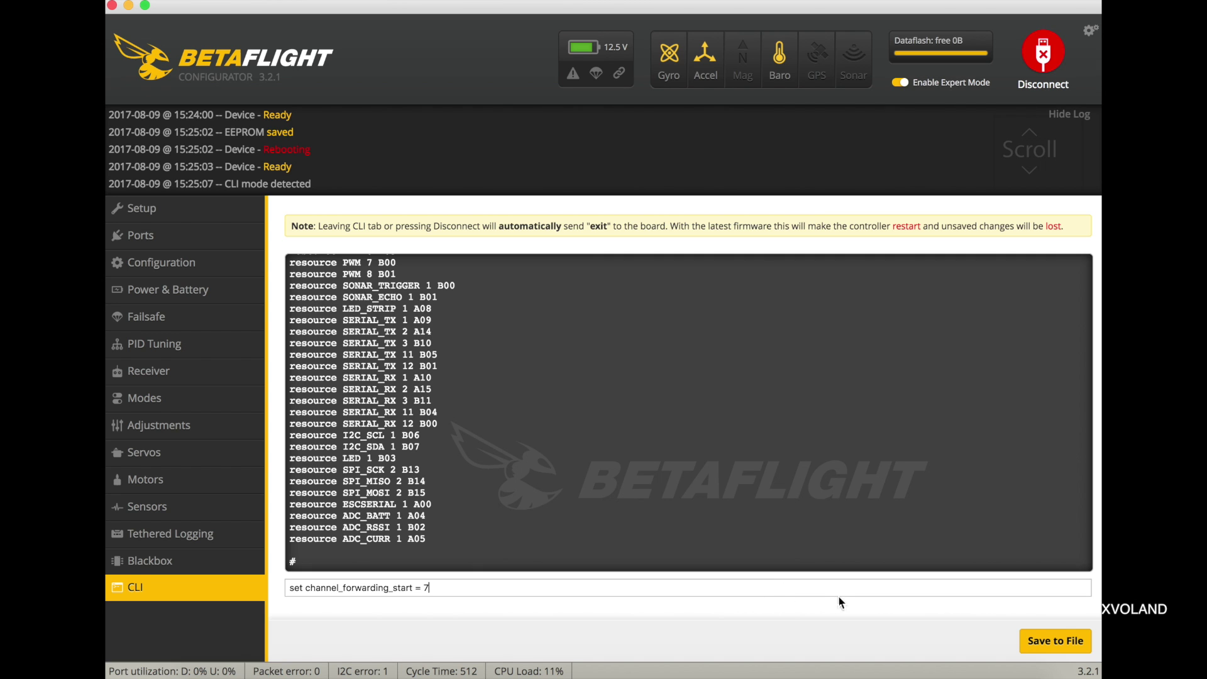
{"action": "key", "text": "Return"}
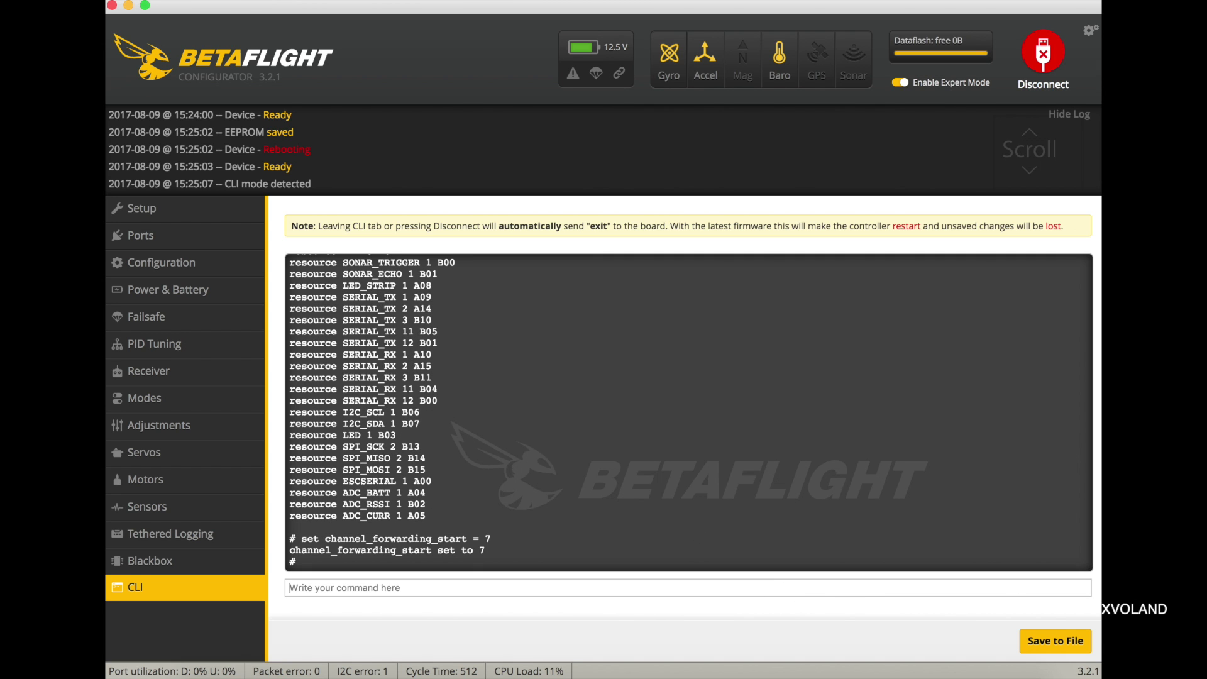
{"action": "type", "text": "save"}
Run 'save' in the CLI to store the changes and reboot the board.
{"action": "key", "text": "Return"}
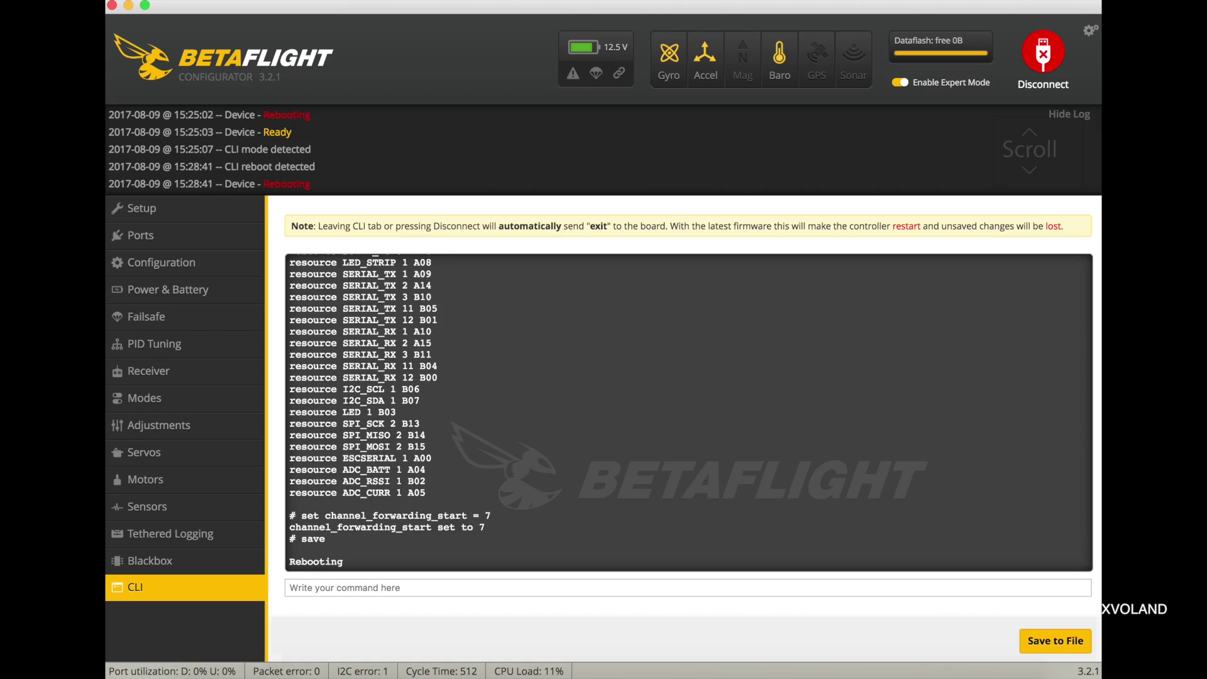